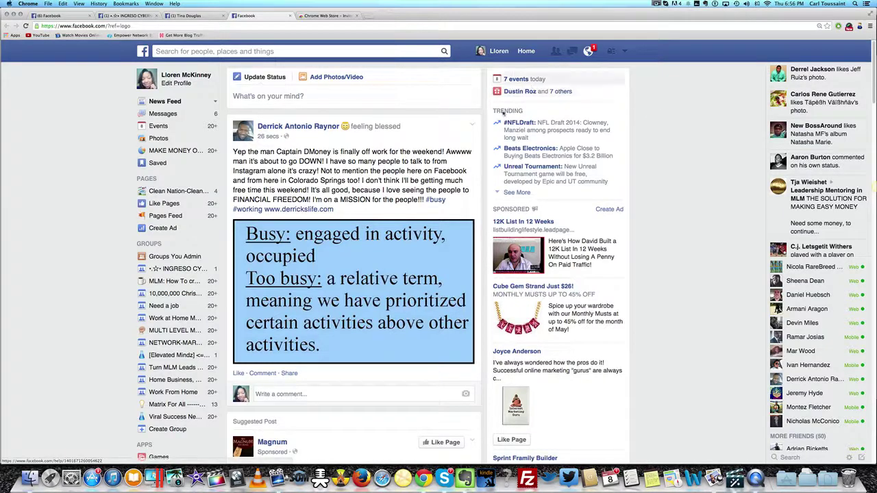
# Go from today's event invitations to the full Events page and start a new event.
pyautogui.click(526, 79)
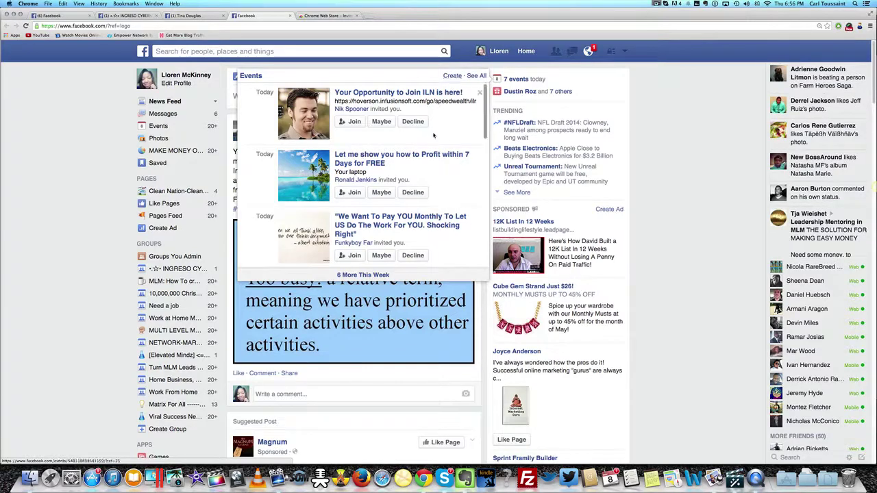
pyautogui.click(452, 77)
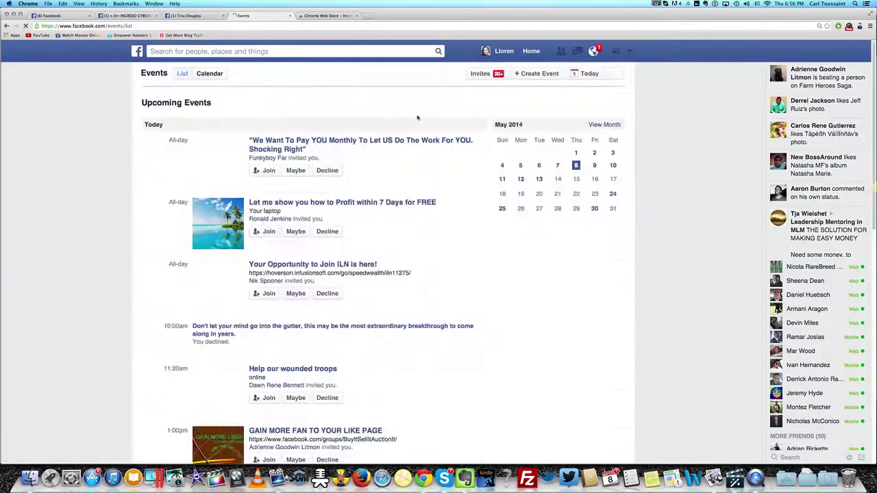
pyautogui.click(539, 74)
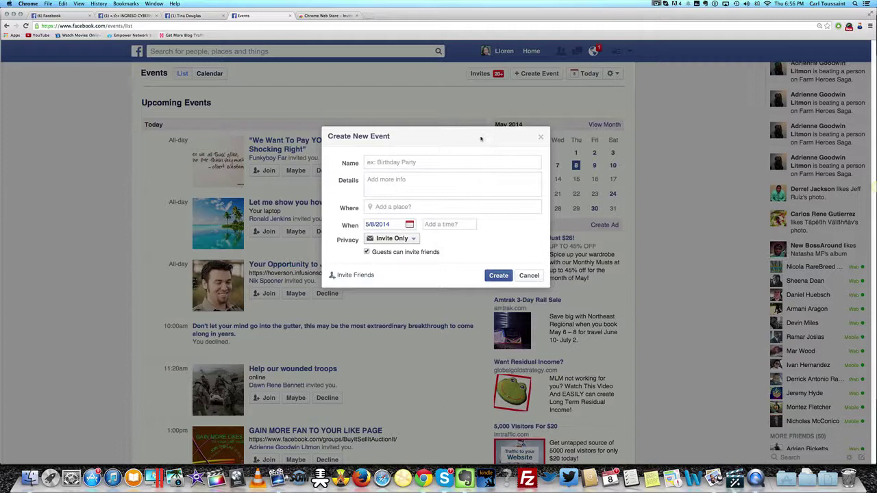
# Paste the headline and link into the details and create the invite-only event for 5/8/2014, 8:00 pm.
pyautogui.click(655, 4)
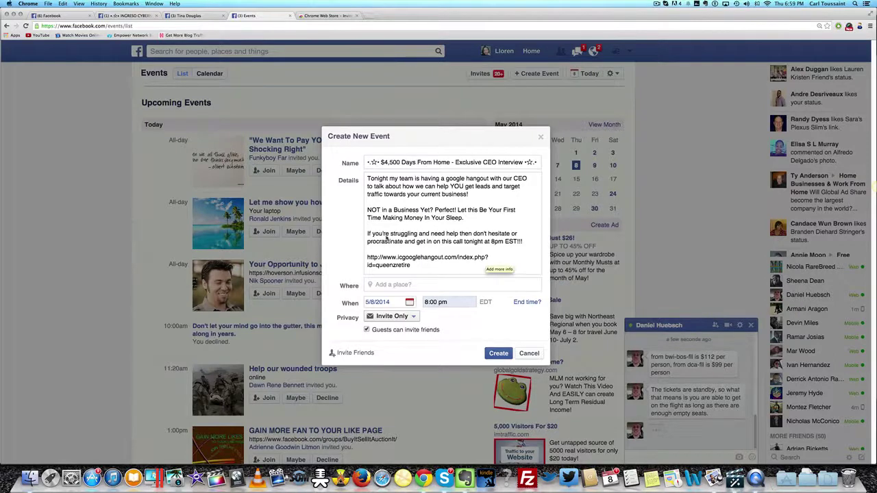
pyautogui.write('**STOP RIPPING OUT YOUR HAIR TO FIND LEADS AND MAKE MONEY!!!**  http://www.icgooglehangout.com/index.php?id=queenzretire')
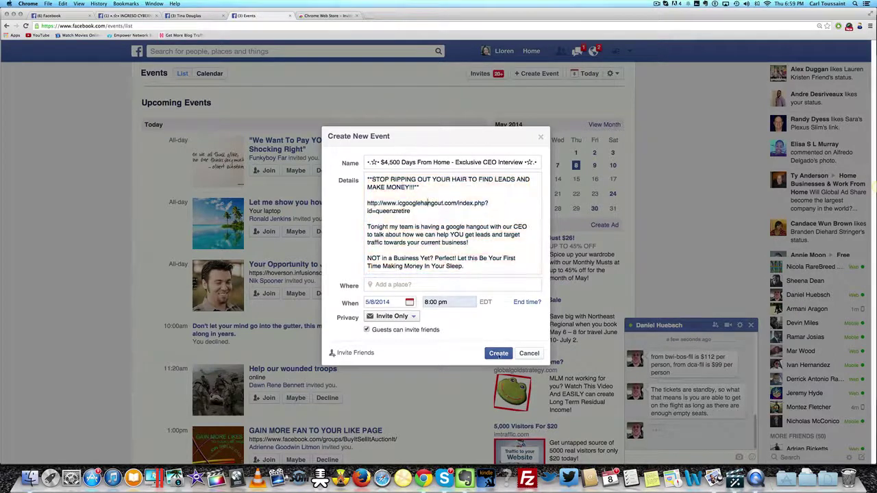
pyautogui.click(498, 353)
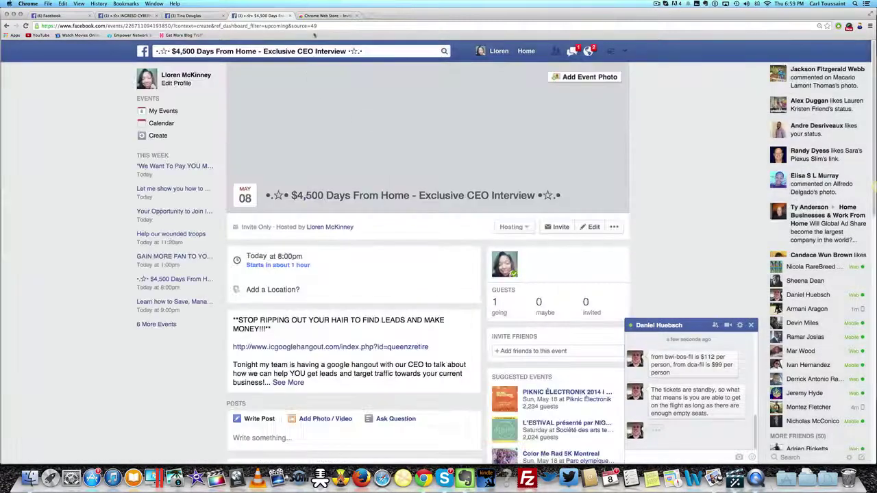
# Search 'facebook invite all chrome' in a new tab, check the Invite All extension, then return to the event.
pyautogui.click(320, 15)
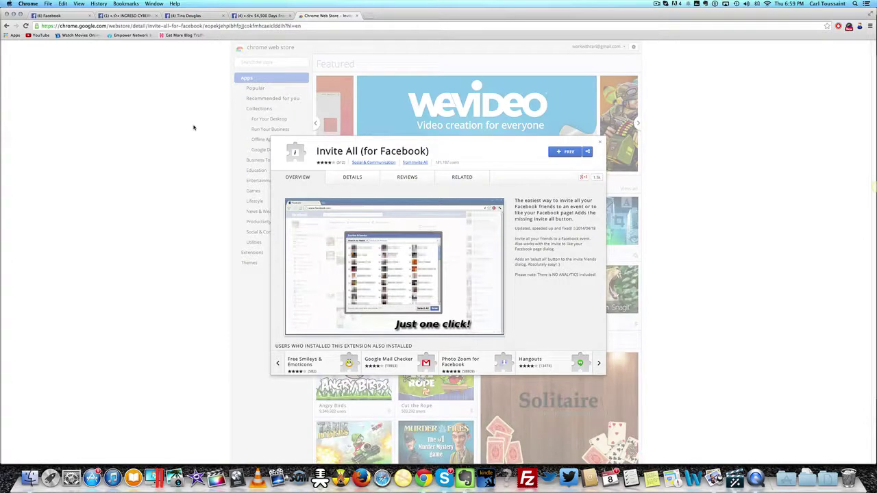
pyautogui.click(379, 20)
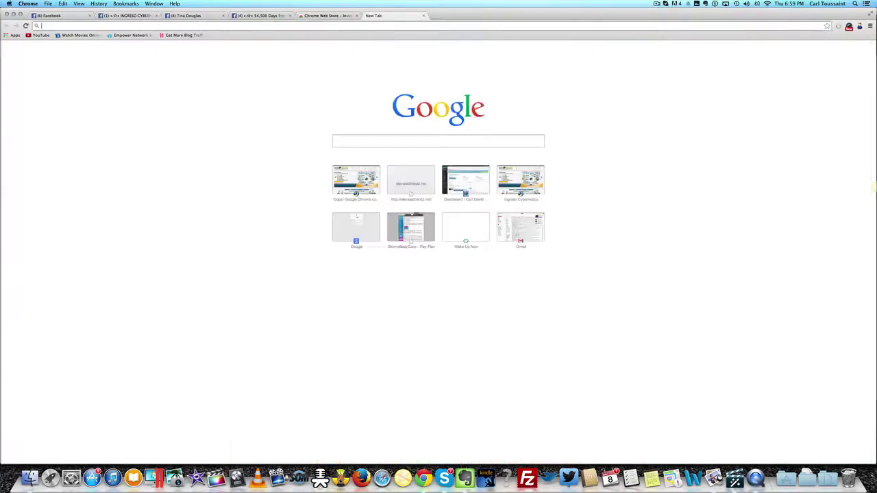
pyautogui.write('facebook invi')
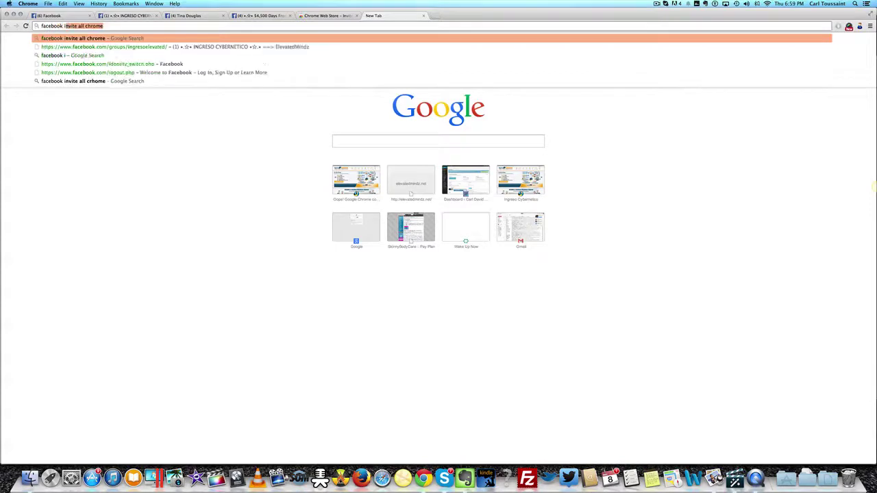
pyautogui.write('te all chrome')
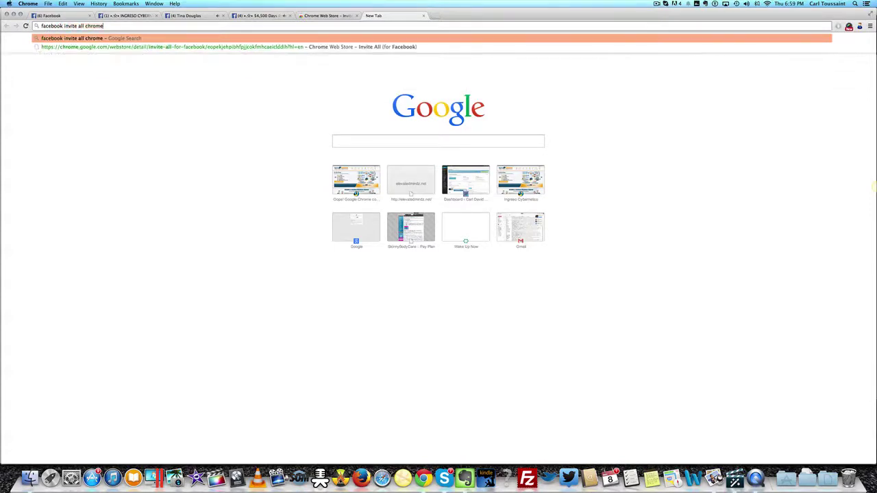
pyautogui.press('Return')
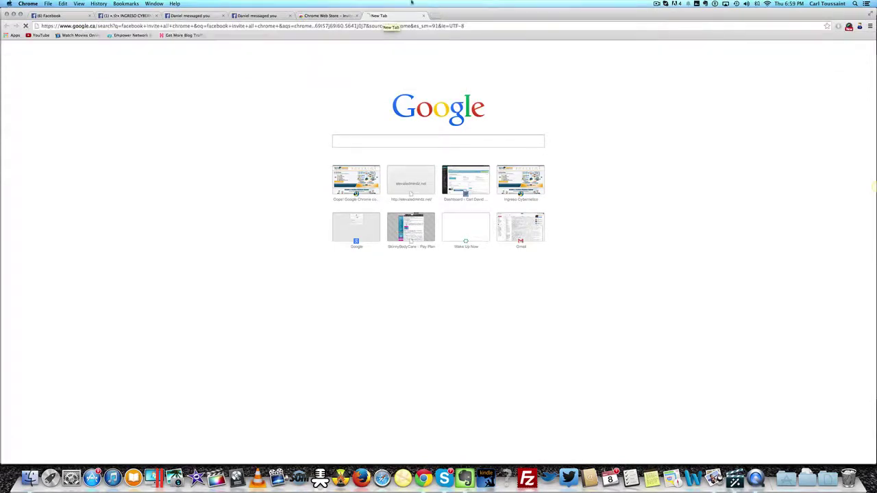
pyautogui.click(322, 16)
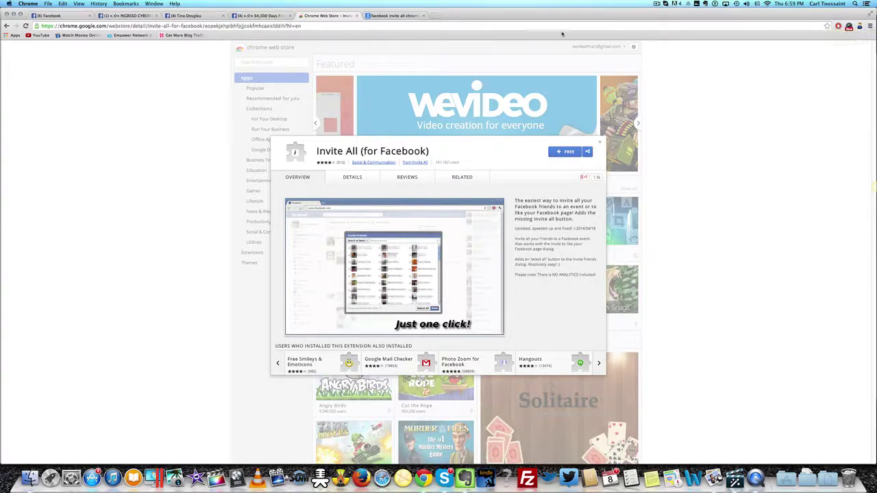
pyautogui.click(273, 16)
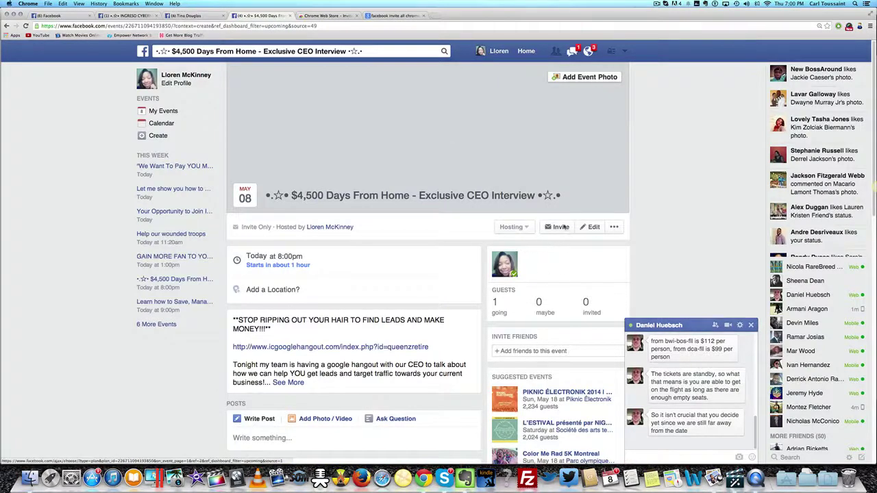
# Start uploading an event cover photo from the fb promo pics folder.
pyautogui.click(577, 77)
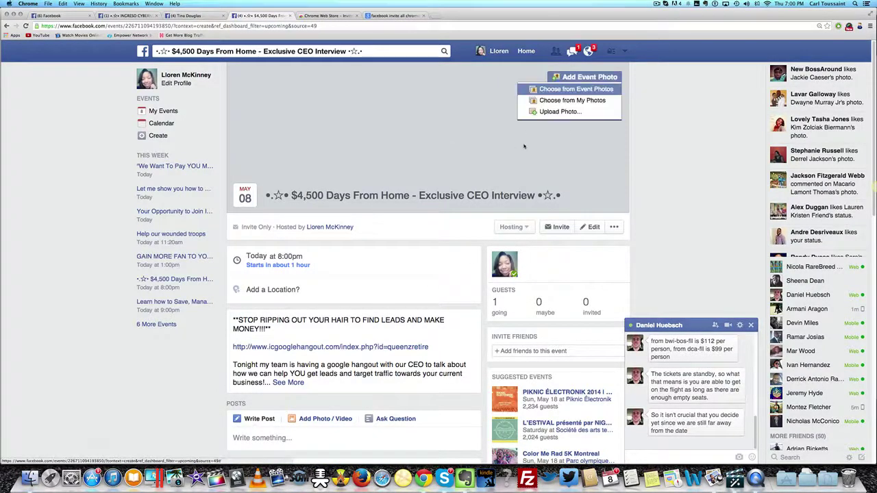
pyautogui.click(552, 111)
pyautogui.click(329, 49)
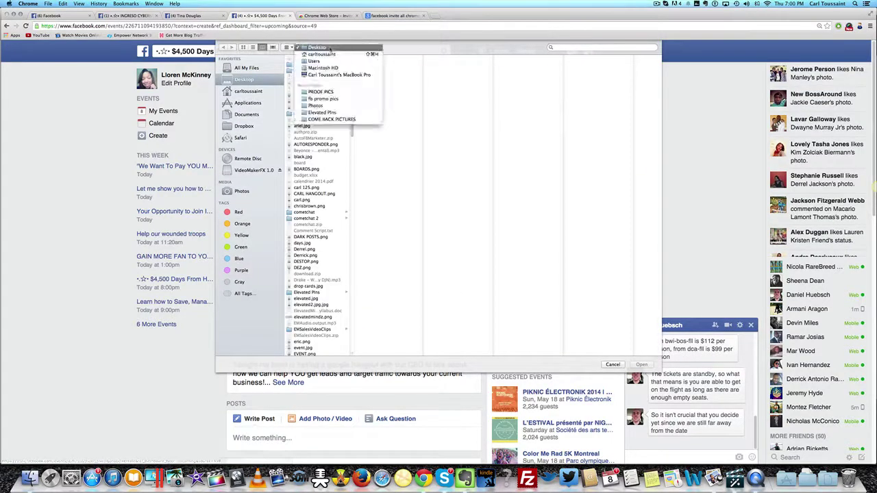
pyautogui.click(323, 99)
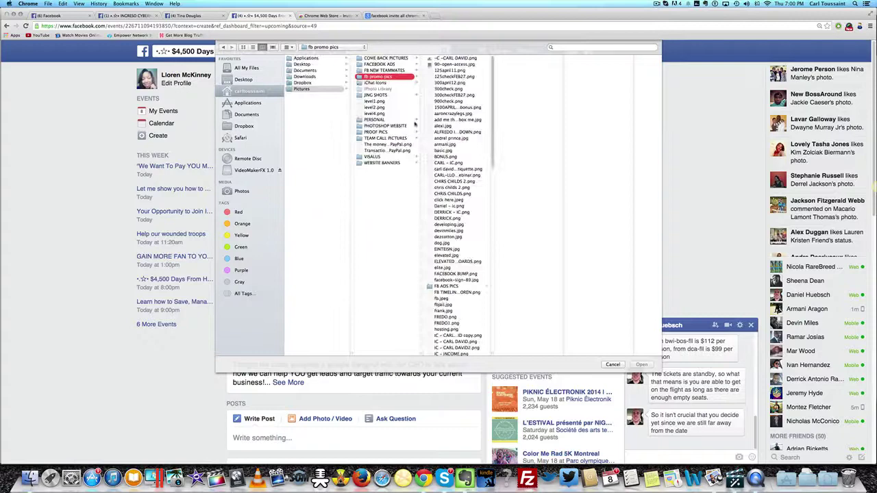
# Set the MY INCOME SINCE JOINING INCRESO CYBERNETICO image as cover, minimize the chat, and open Invite Friends.
pyautogui.click(656, 3)
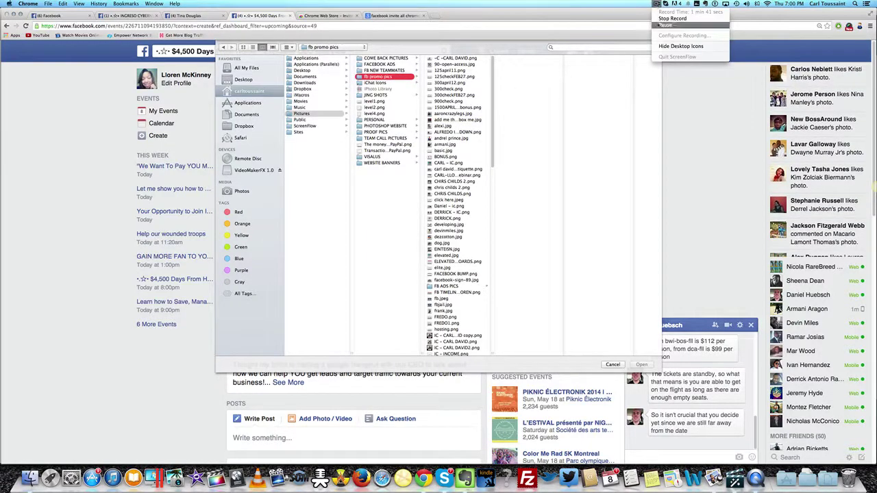
pyautogui.click(664, 25)
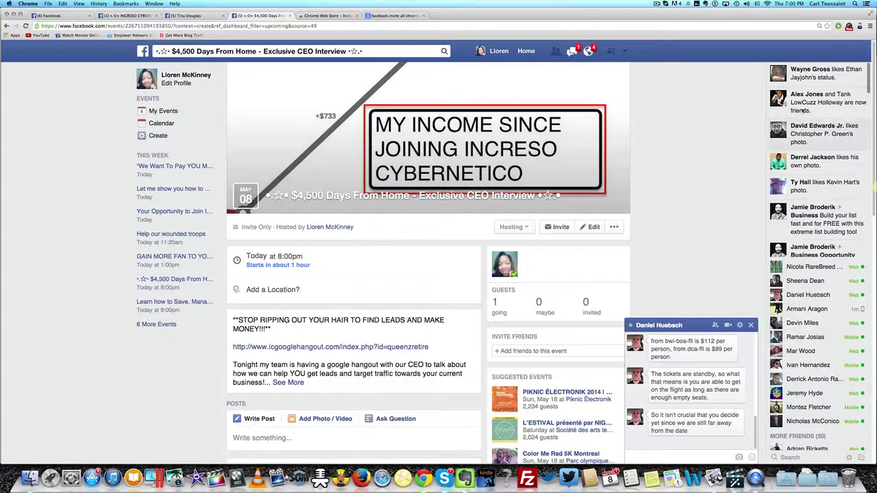
pyautogui.click(694, 324)
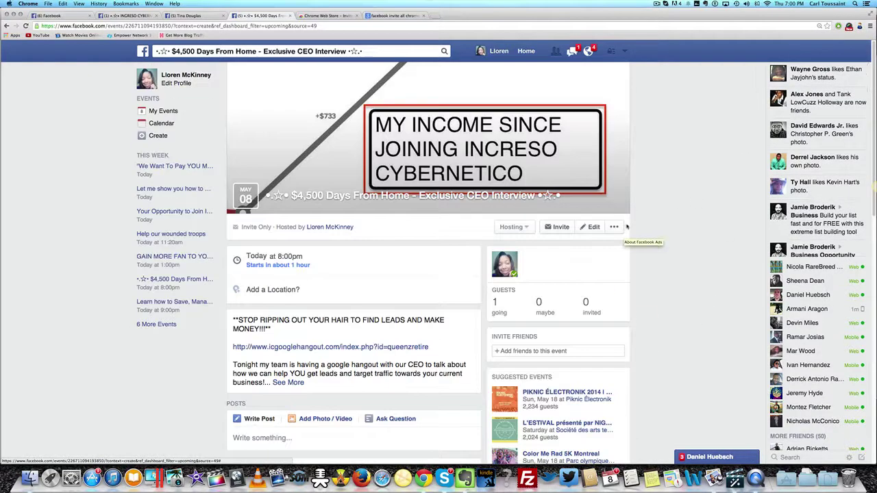
pyautogui.click(561, 228)
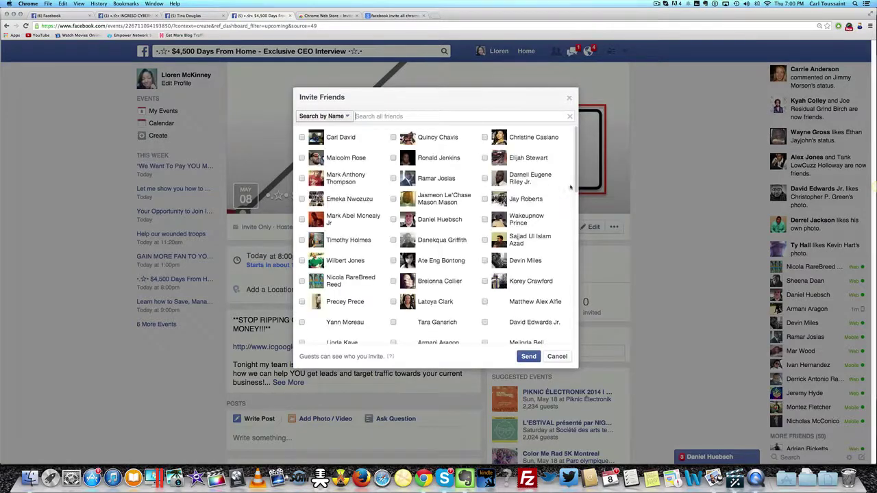
# Scroll to the end of the Invite Friends list so the extension ticks every friend's checkbox.
pyautogui.moveTo(570, 186); pyautogui.dragTo(580, 284)
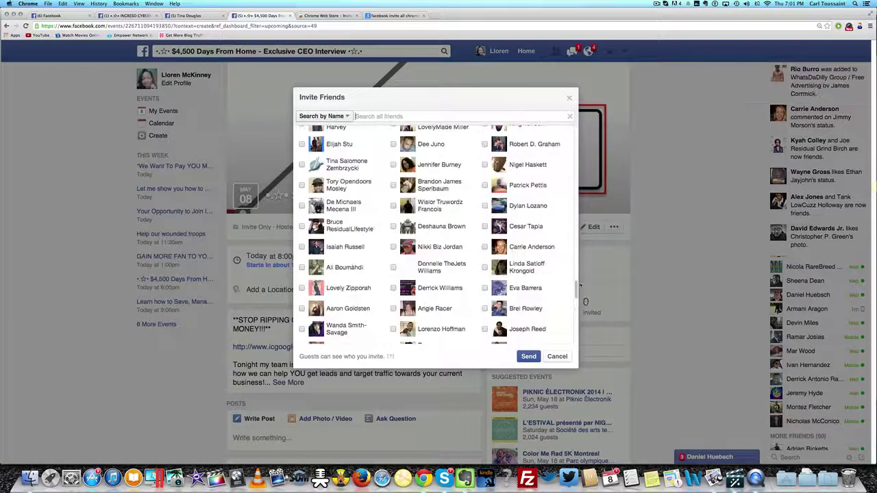
pyautogui.scroll(-10, 571, 288)
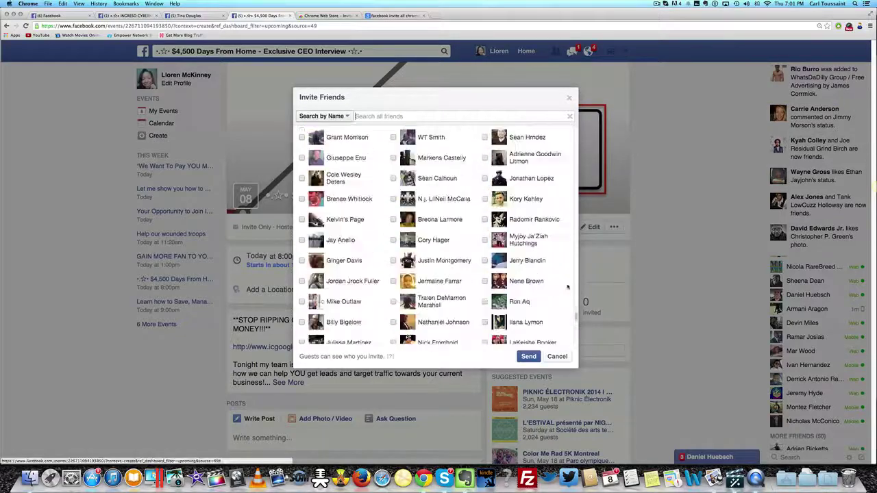
pyautogui.scroll(-10, 567, 288)
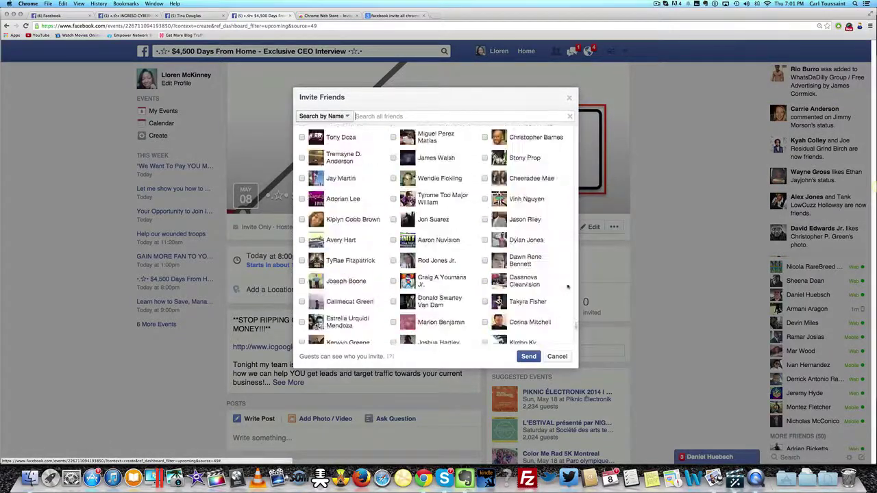
pyautogui.scroll(-15, 567, 287)
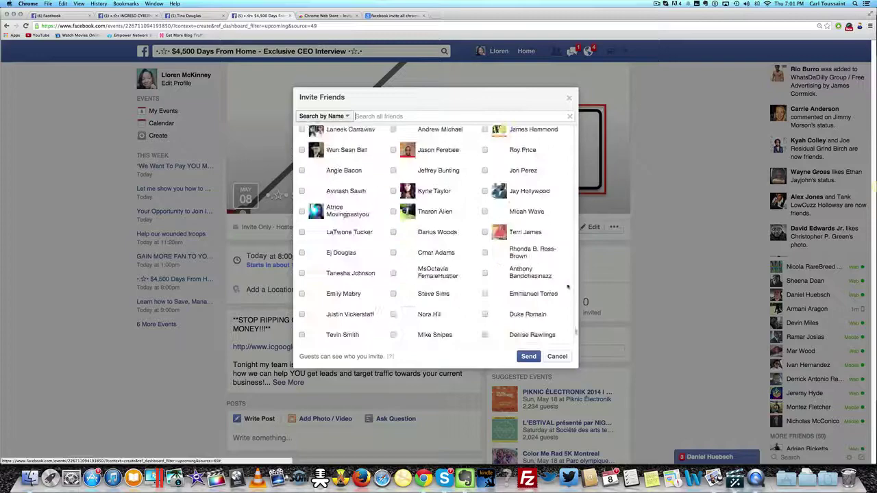
pyautogui.scroll(-10, 567, 288)
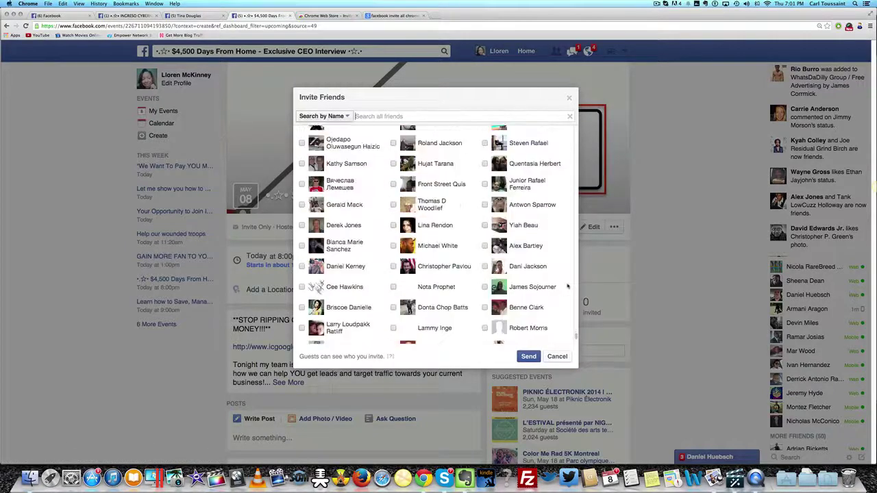
pyautogui.scroll(-10, 567, 287)
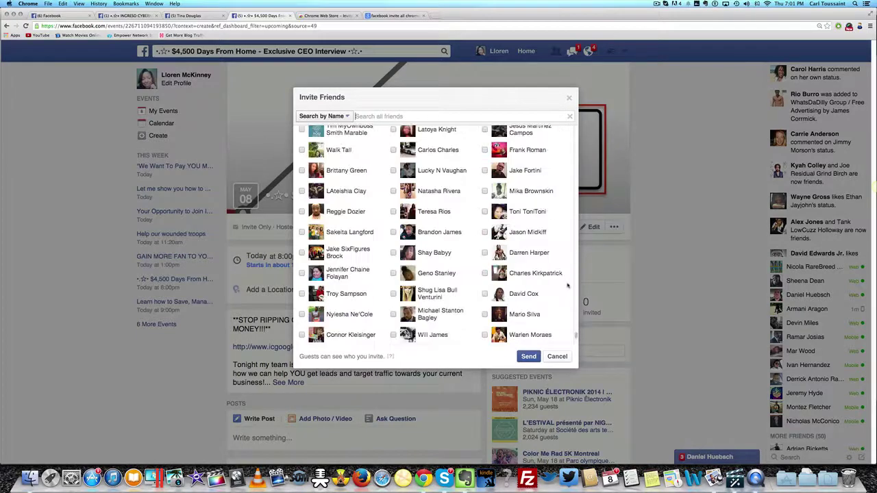
pyautogui.scroll(-15, 567, 286)
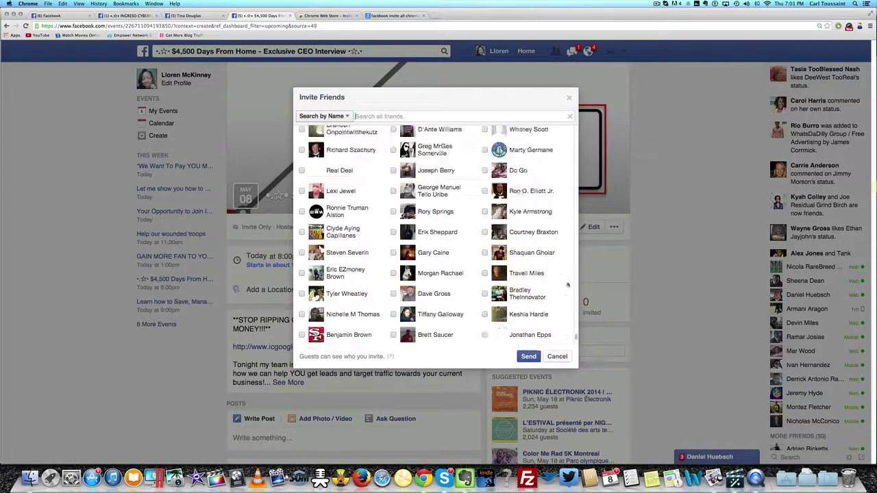
pyautogui.scroll(-20, 567, 285)
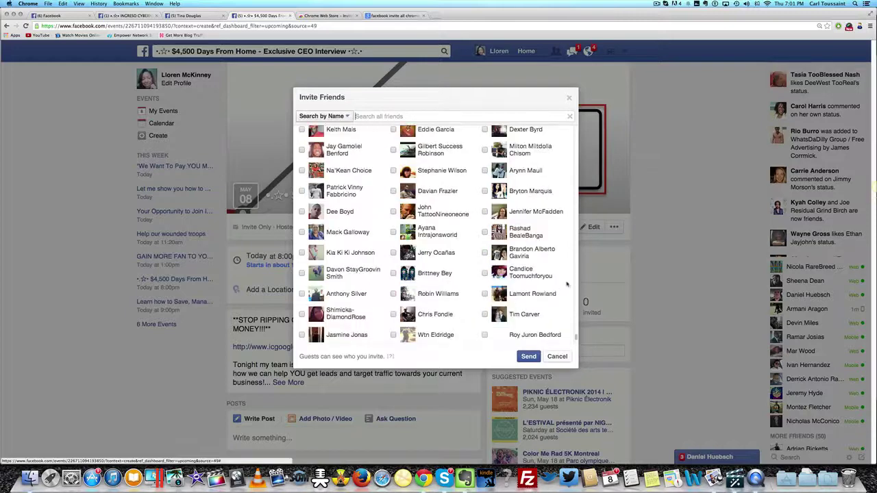
pyautogui.scroll(-20, 567, 285)
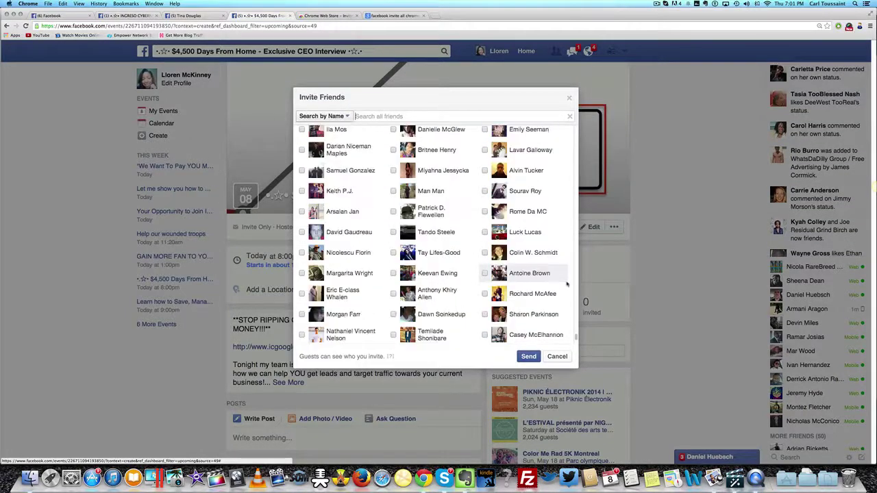
pyautogui.scroll(-20, 568, 285)
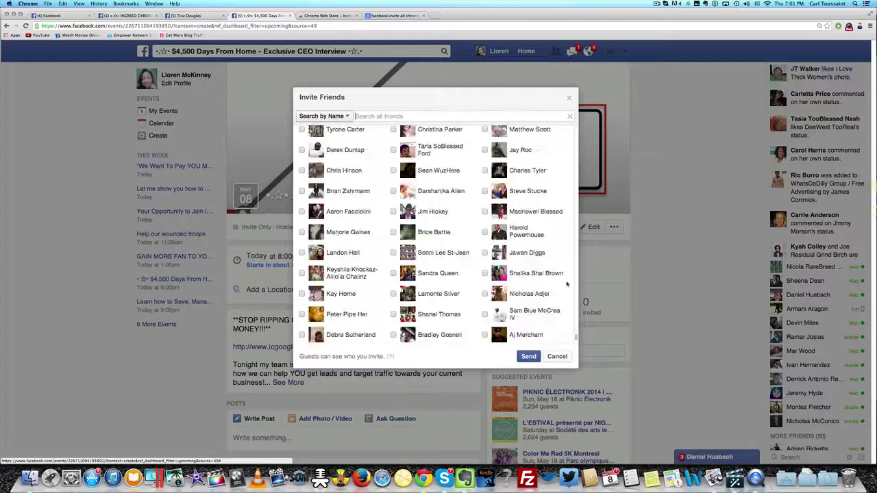
pyautogui.scroll(-10, 568, 285)
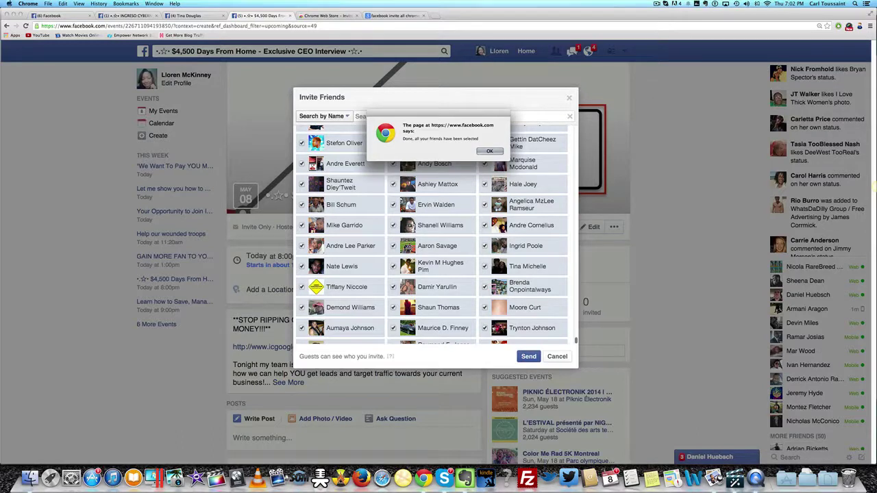
# Dismiss the all-selected alert, send the invitations, and enter the captcha text to pass the security check.
pyautogui.click(486, 151)
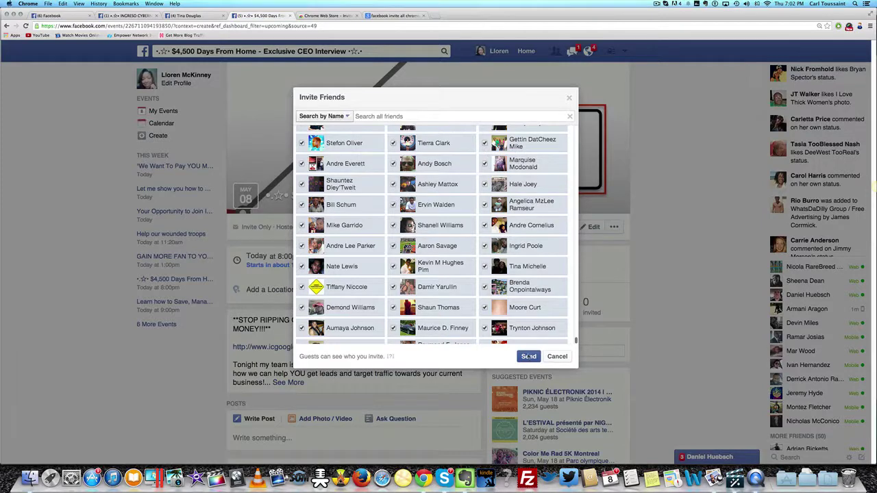
pyautogui.click(528, 356)
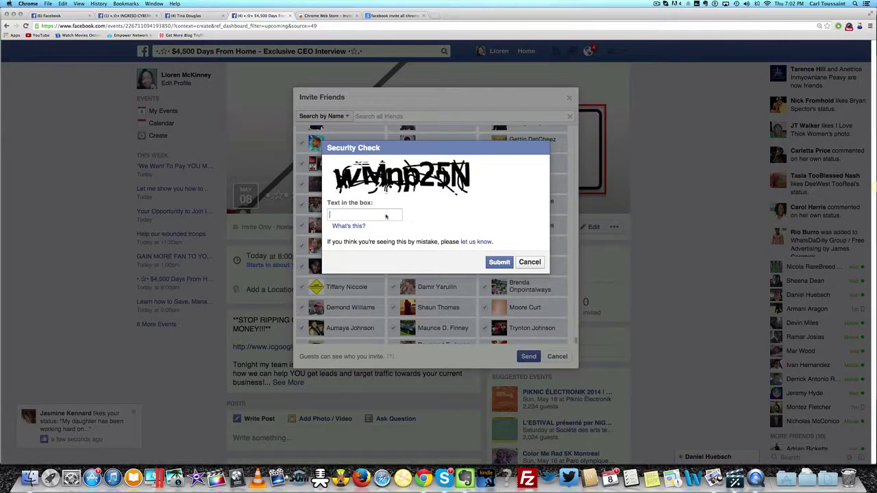
pyautogui.write('wMnp')
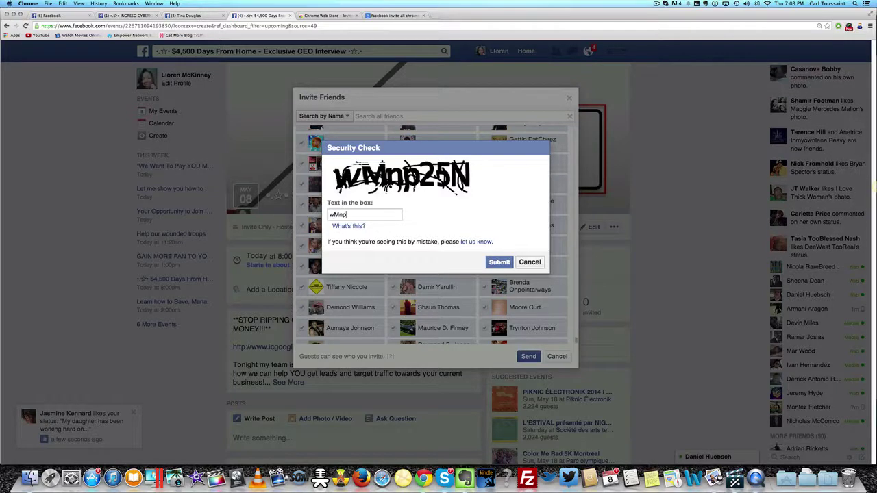
pyautogui.write('25N')
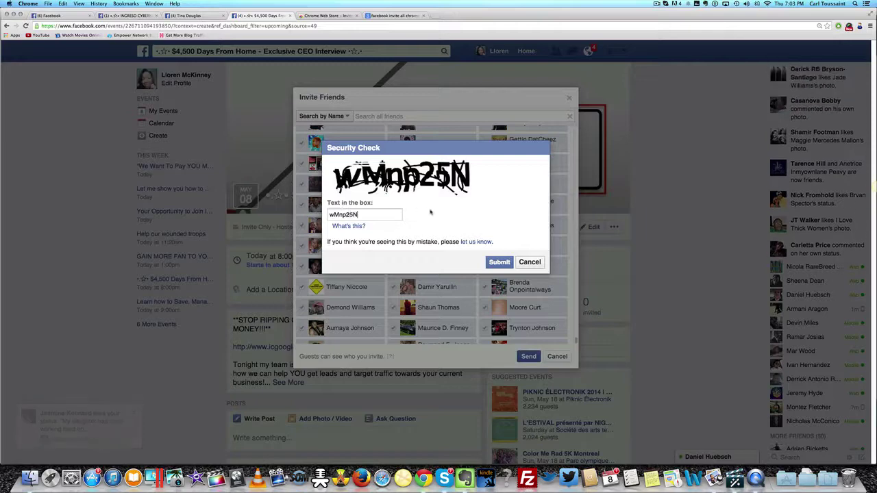
pyautogui.click(494, 262)
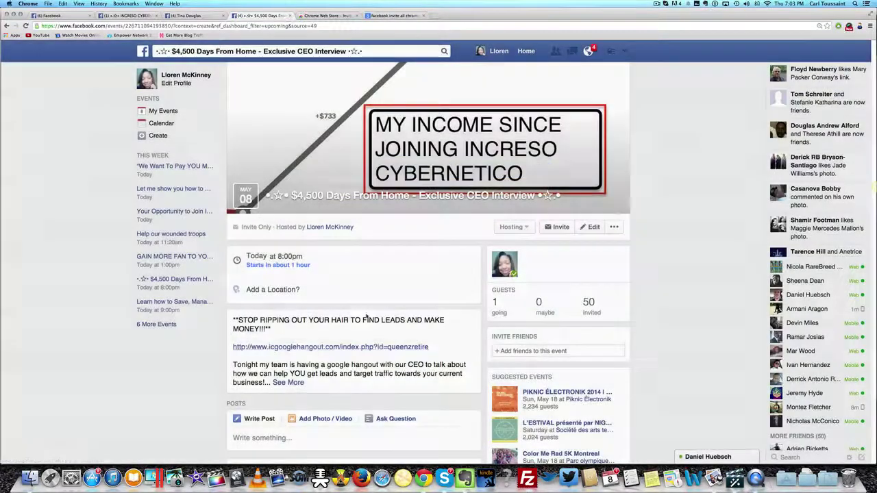
# Open the event's hangout link in a new tab and continue via Get Started Now.
pyautogui.rightClick(384, 347)
pyautogui.click(415, 350)
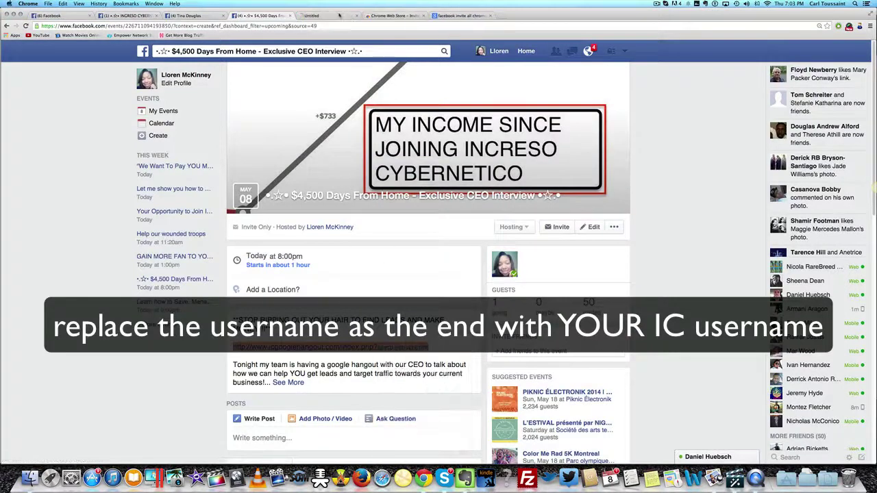
pyautogui.click(329, 16)
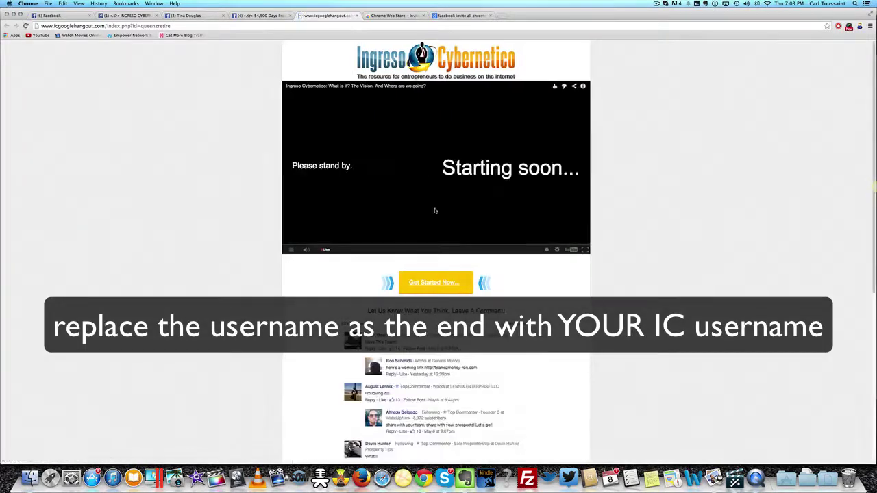
pyautogui.click(435, 285)
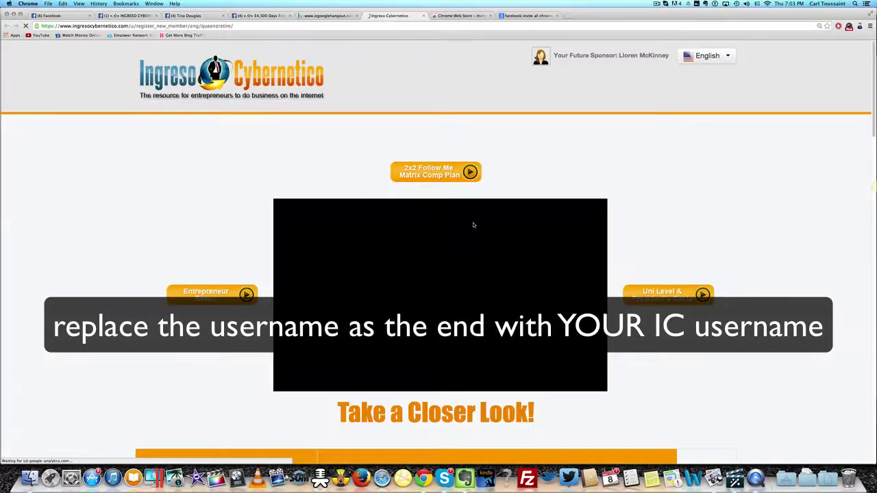
# Look over the Ingreso Cybernetico registration page, then go back to the Facebook event.
pyautogui.scroll(-15, 472, 225)
pyautogui.scroll(-10, 472, 225)
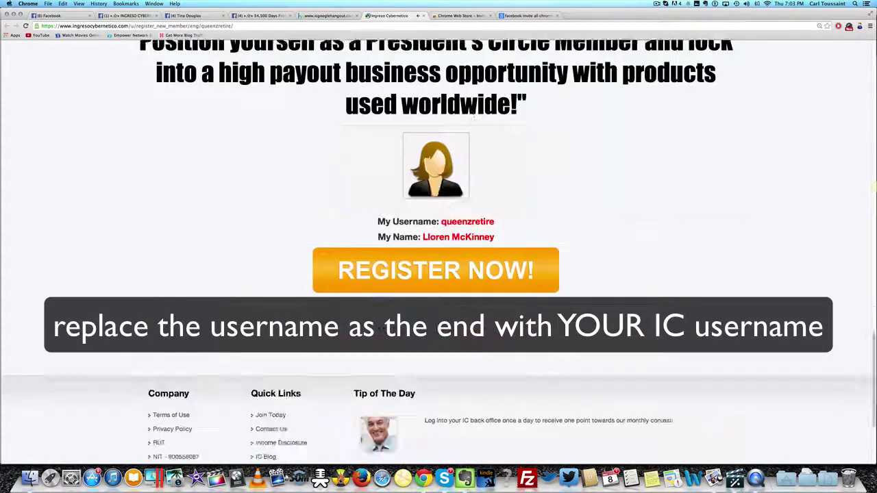
pyautogui.scroll(2, 488, 175)
pyautogui.scroll(20, 455, 265)
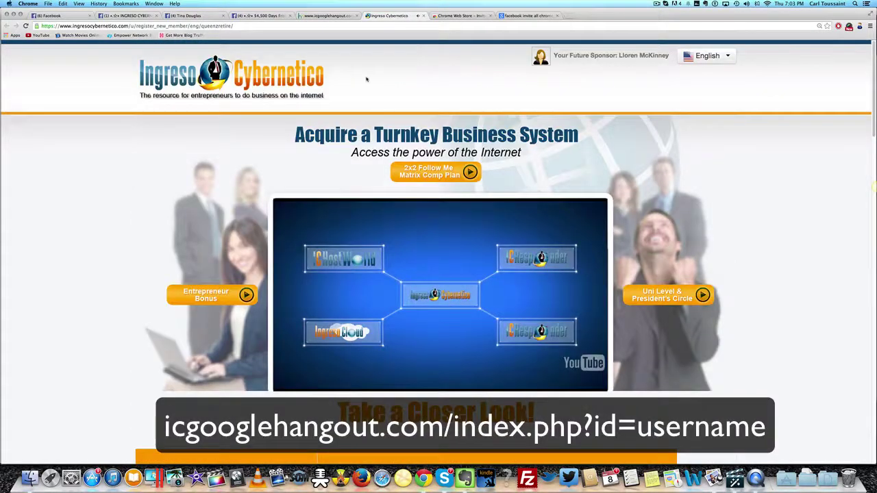
pyautogui.click(328, 15)
pyautogui.click(261, 15)
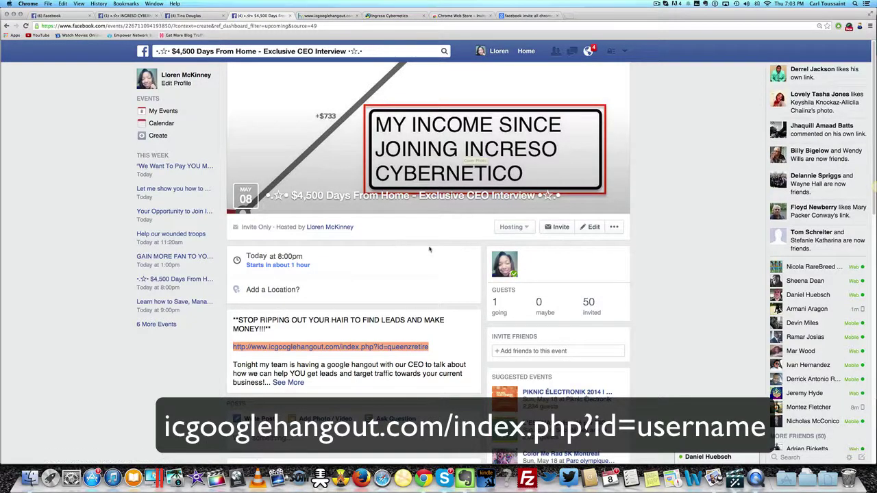
# Scroll the event page, view the Invite All (for Facebook) extension listing, and return to the event.
pyautogui.scroll(-3, 383, 280)
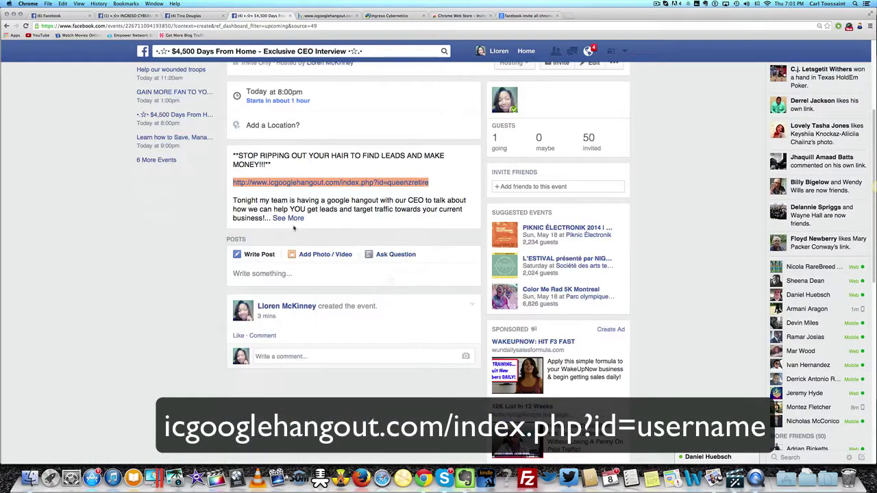
pyautogui.scroll(5, 294, 229)
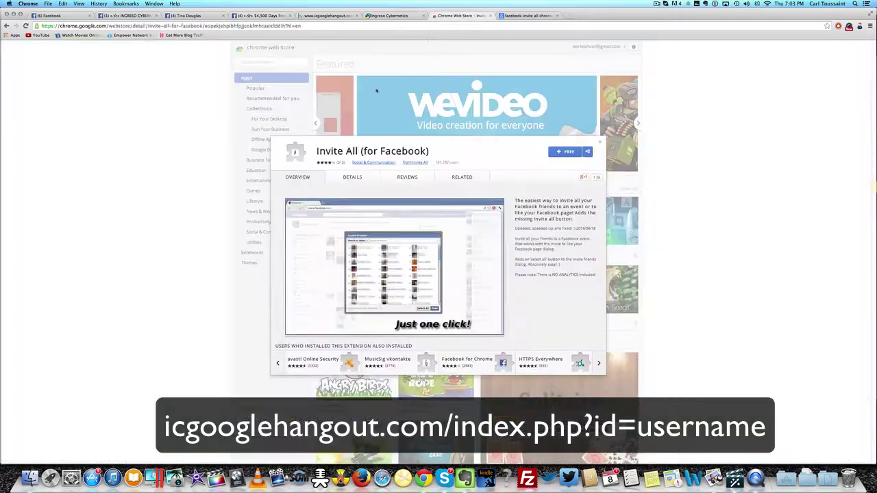
pyautogui.click(463, 15)
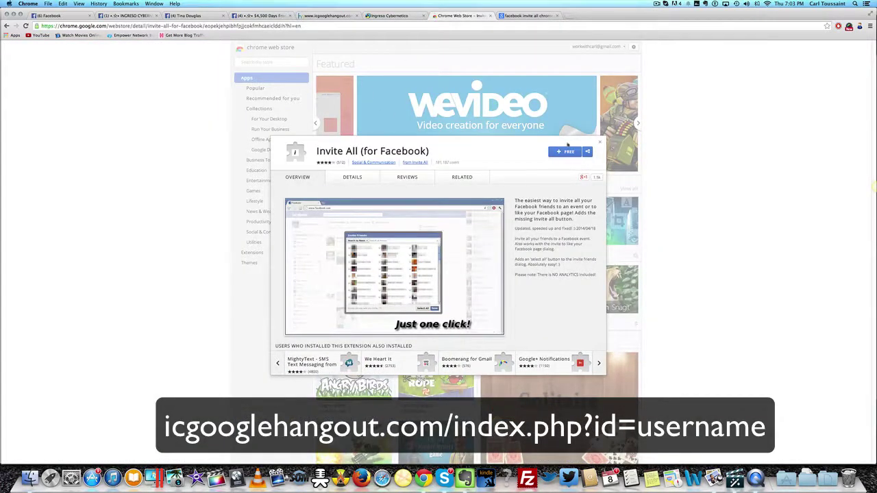
pyautogui.click(268, 15)
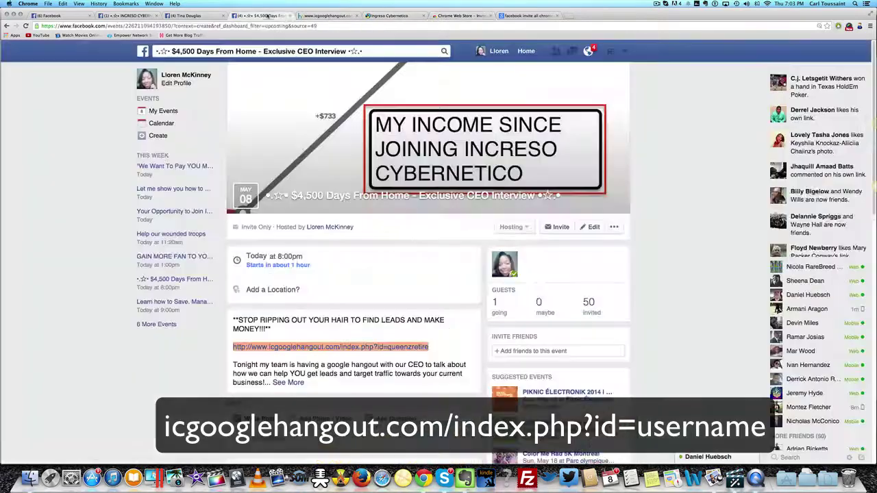